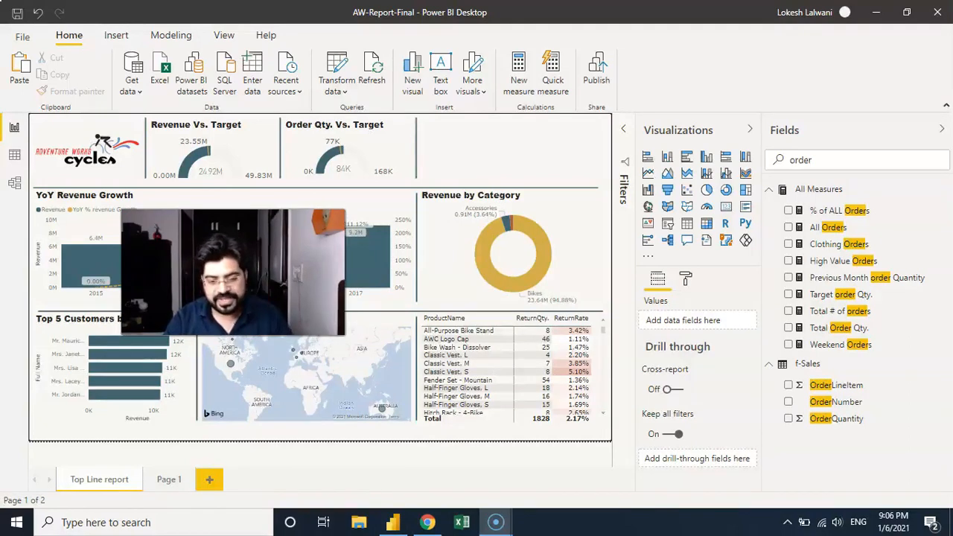
Step: Add a slicer in the empty area beside the Order Qty. Vs. Target gauge and reduce its height to a narrow strip
click(475, 149)
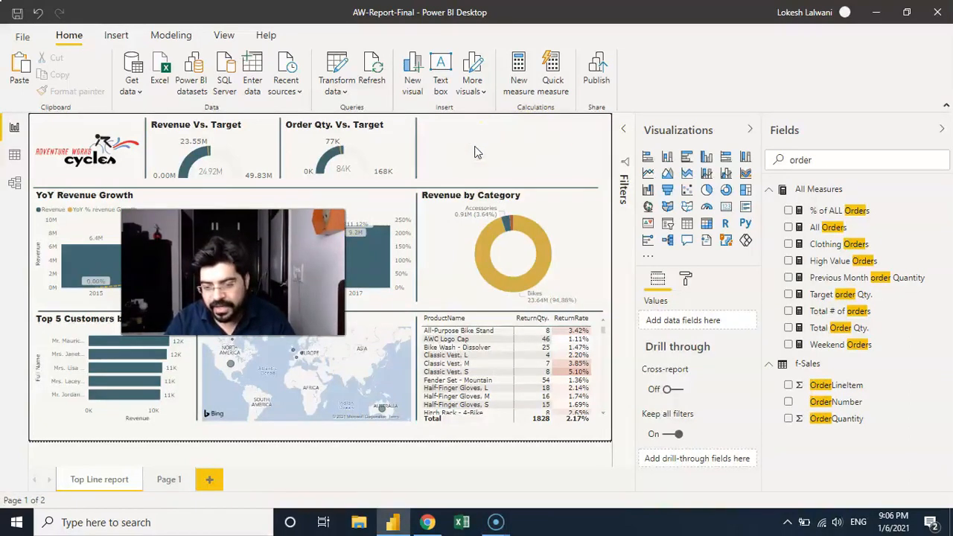
click(665, 225)
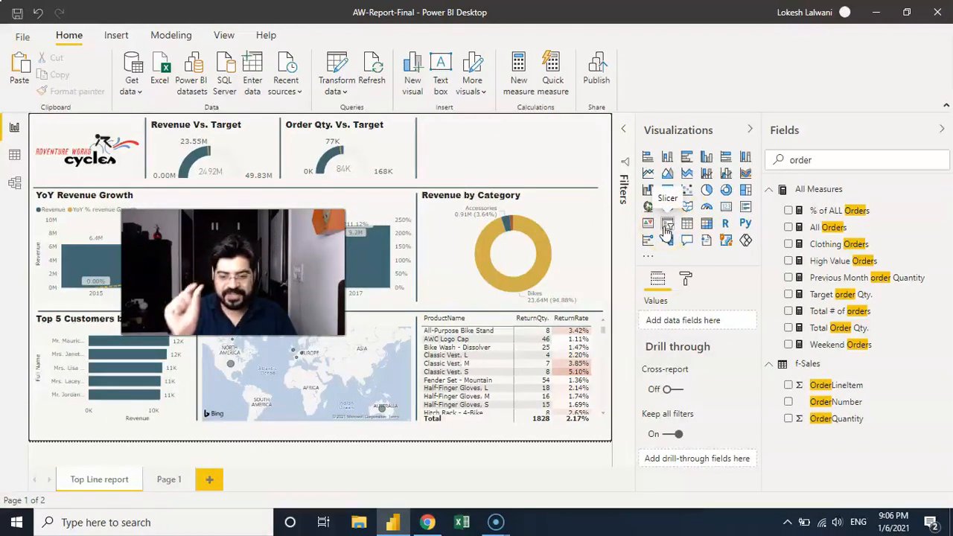
click(664, 225)
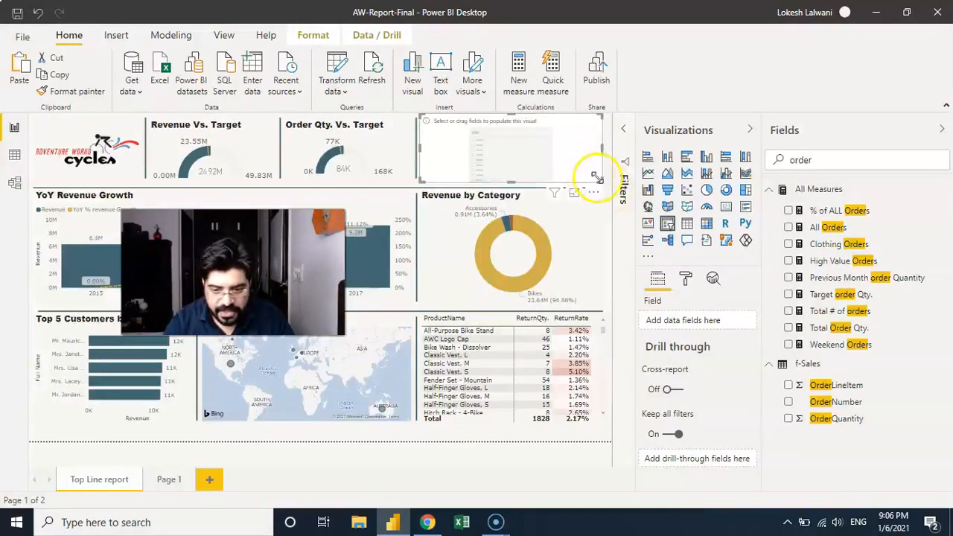
drag(593, 176, 595, 151)
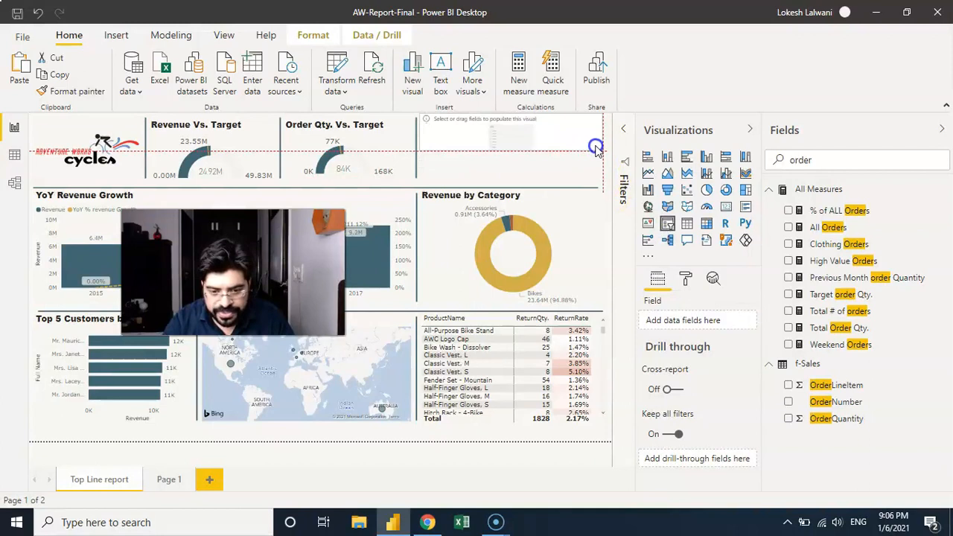
drag(596, 151, 596, 144)
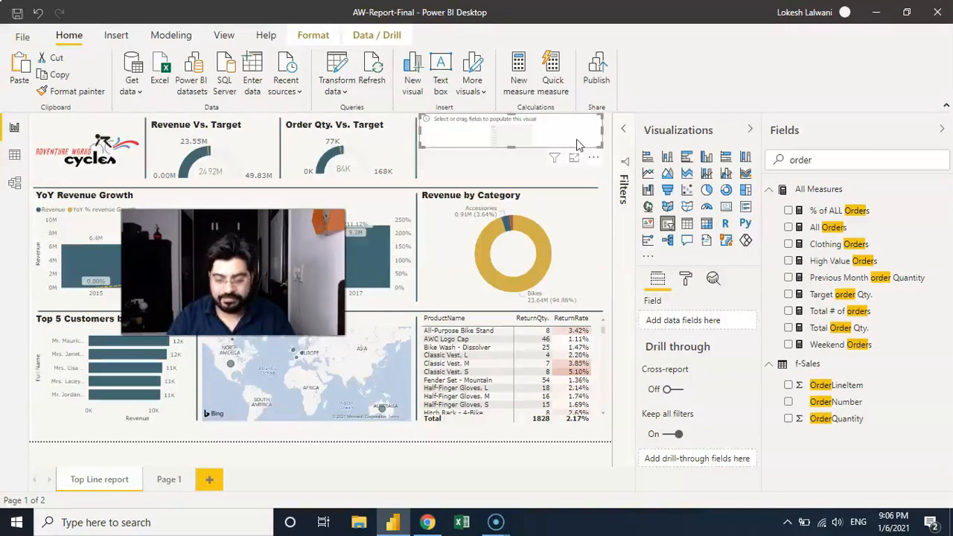
Step: Find the Date field of the d-Calendar table and assign it to the new slicer
drag(819, 160, 781, 159)
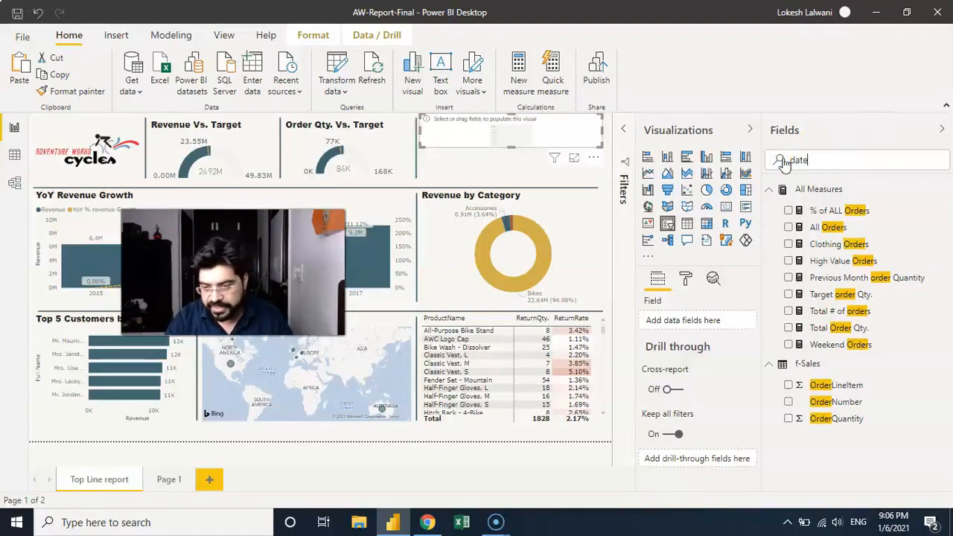
text(date)
click(819, 211)
drag(819, 211, 685, 321)
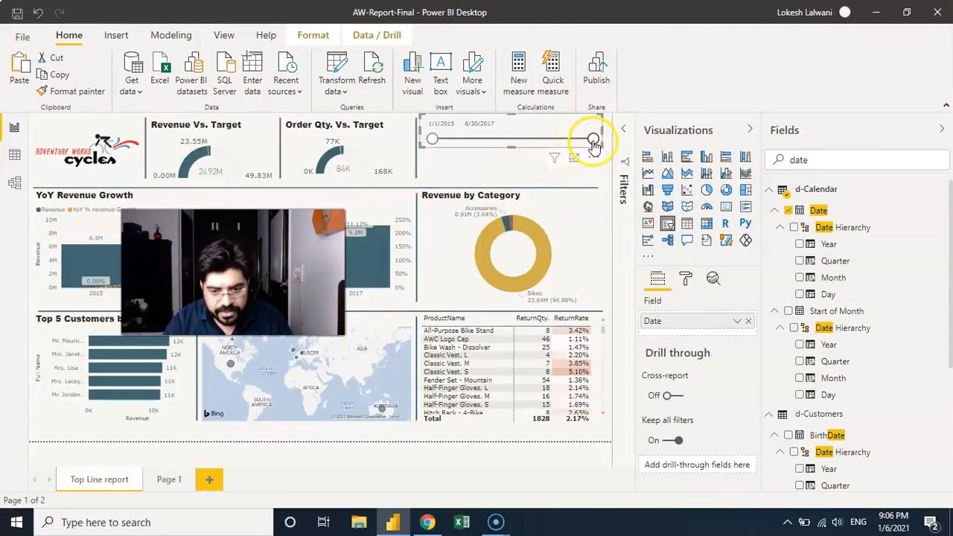
Step: Try the date slicer by narrowing its range to 11/1/2015–8/14/2016, and restore the full range of 1/1/2015–6/30/2017
drag(593, 141, 536, 140)
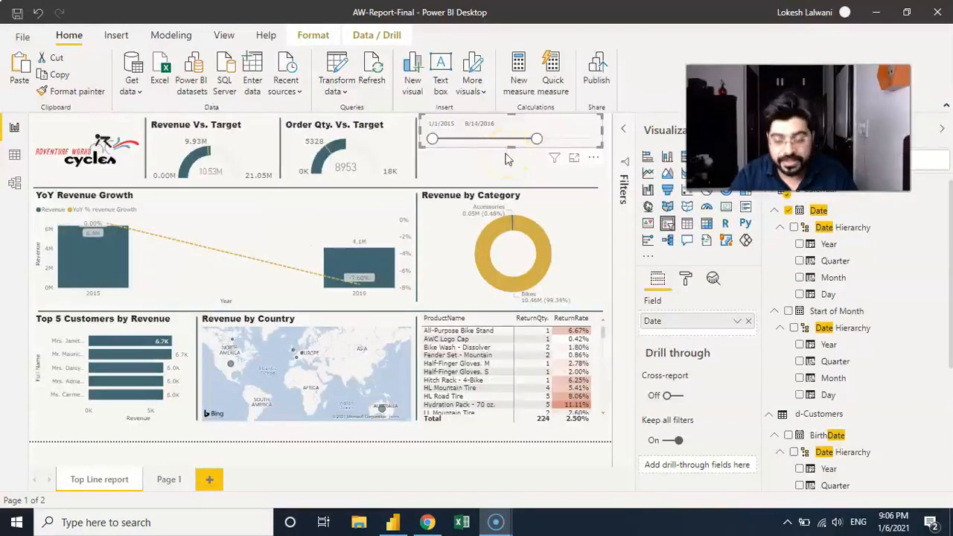
drag(436, 143, 435, 141)
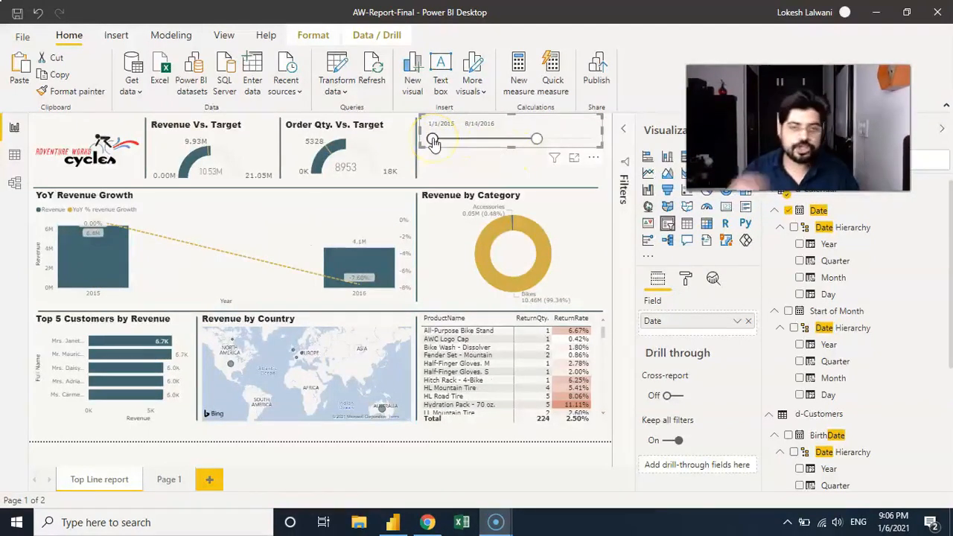
drag(434, 142, 488, 147)
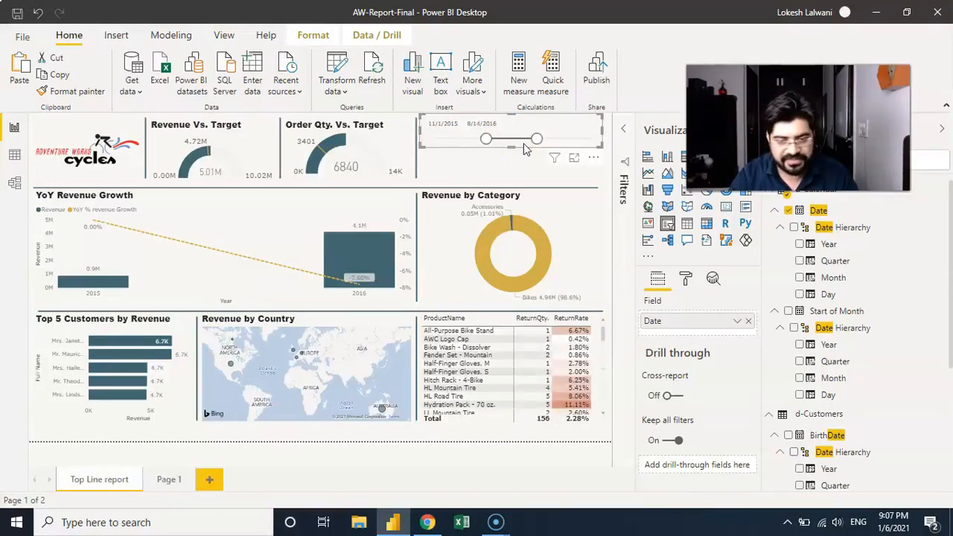
drag(485, 141, 432, 141)
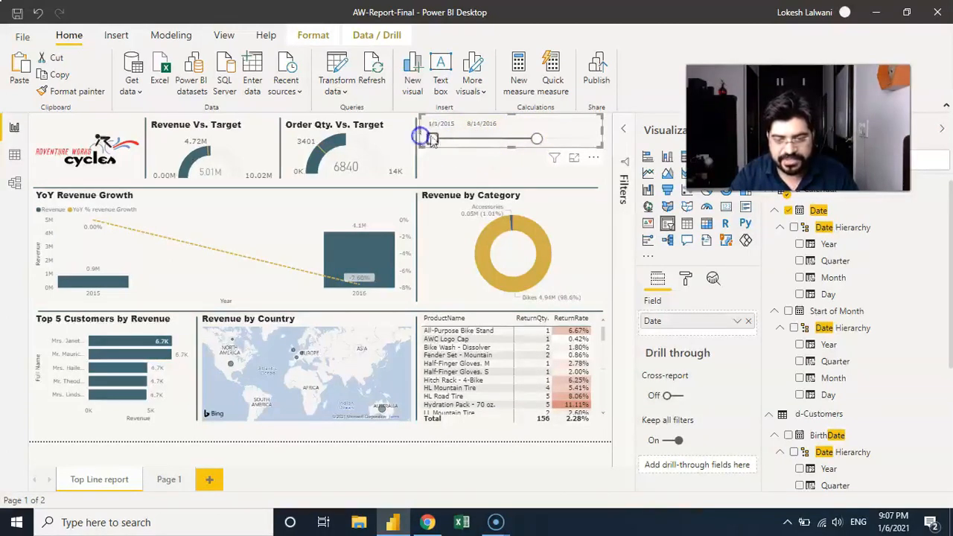
drag(537, 140, 604, 142)
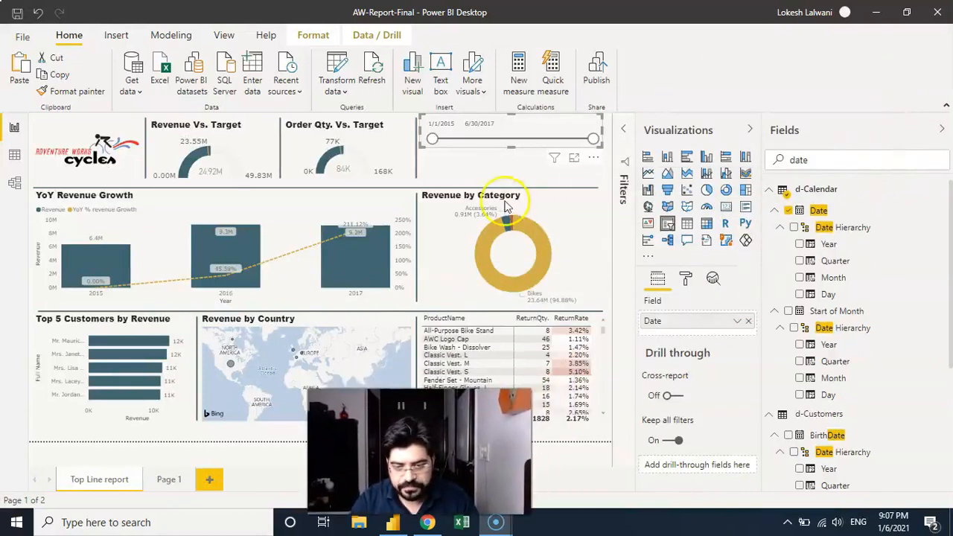
Step: Duplicate the horizontal divider line, shorten the copy to the date slicer's width and place it just beneath the slicer
click(395, 188)
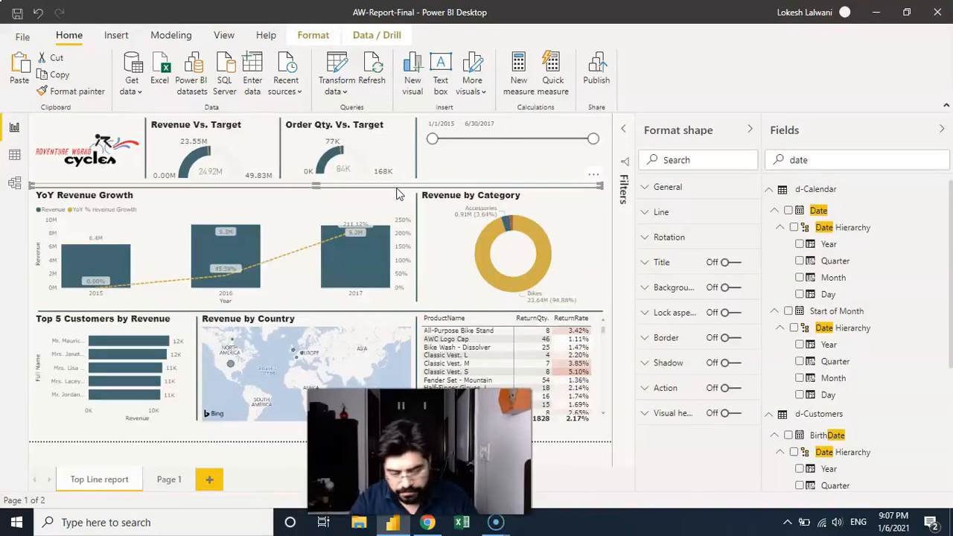
key(ctrl+v)
drag(396, 196, 396, 163)
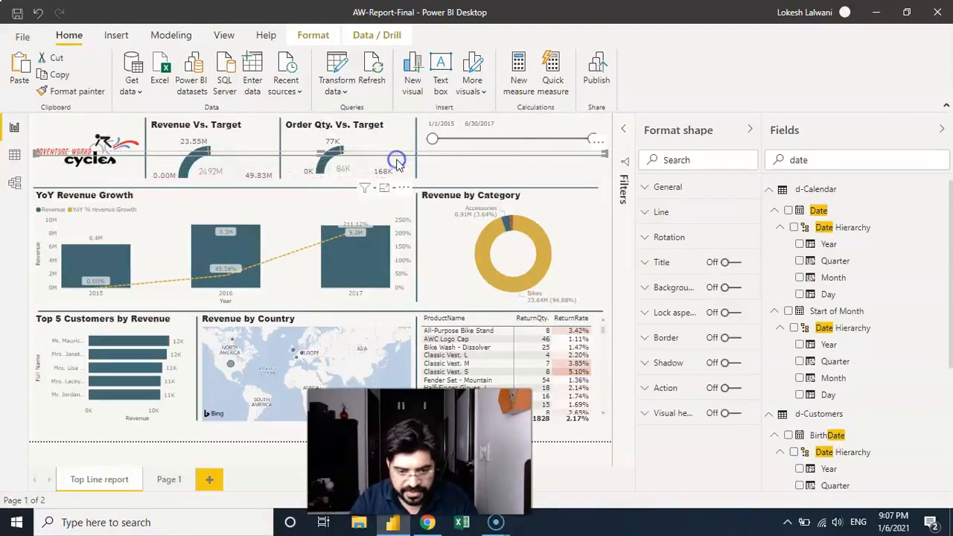
drag(34, 153, 428, 146)
click(506, 153)
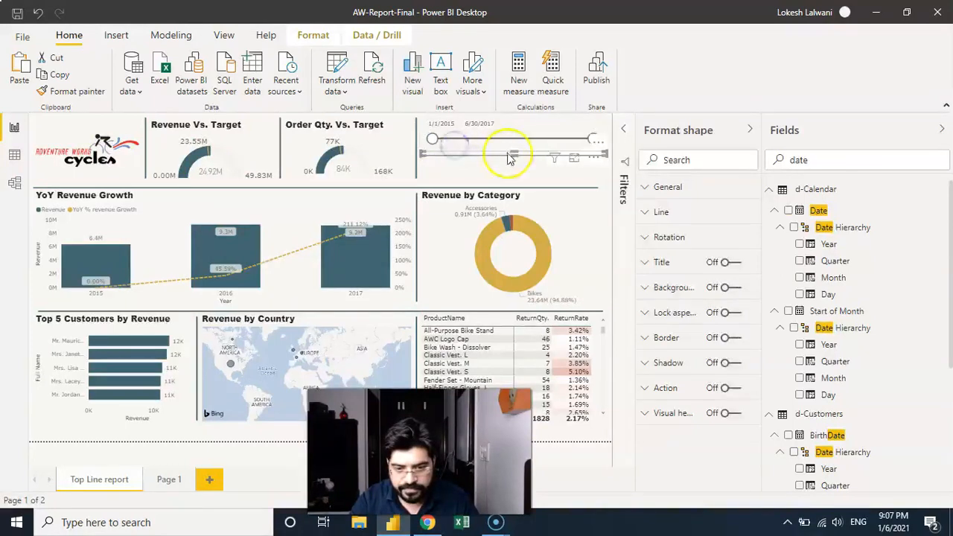
drag(512, 148, 510, 148)
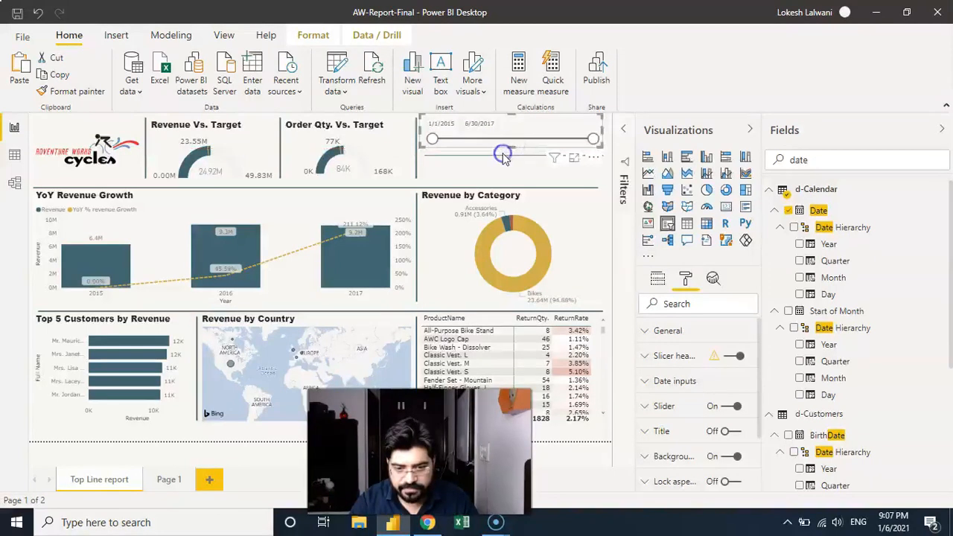
click(503, 155)
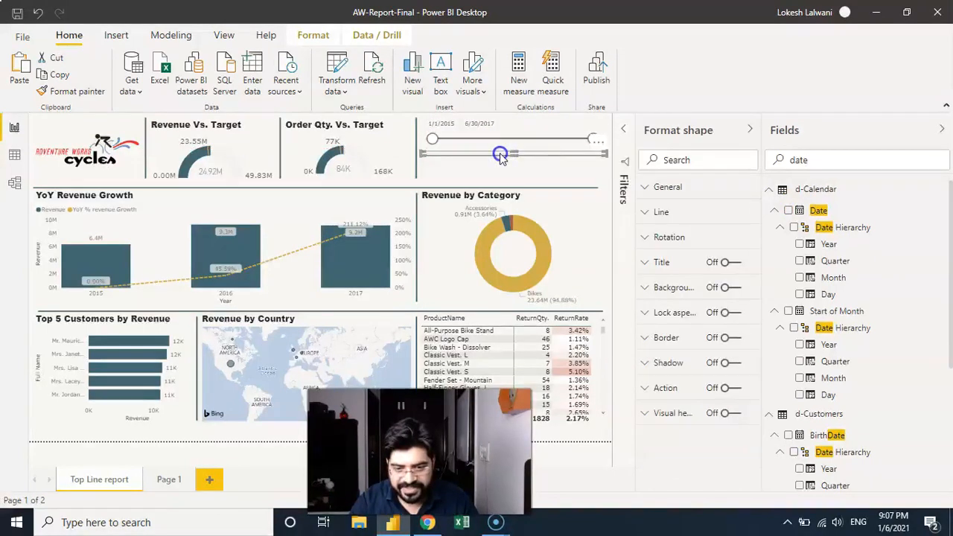
drag(500, 154, 501, 154)
click(499, 171)
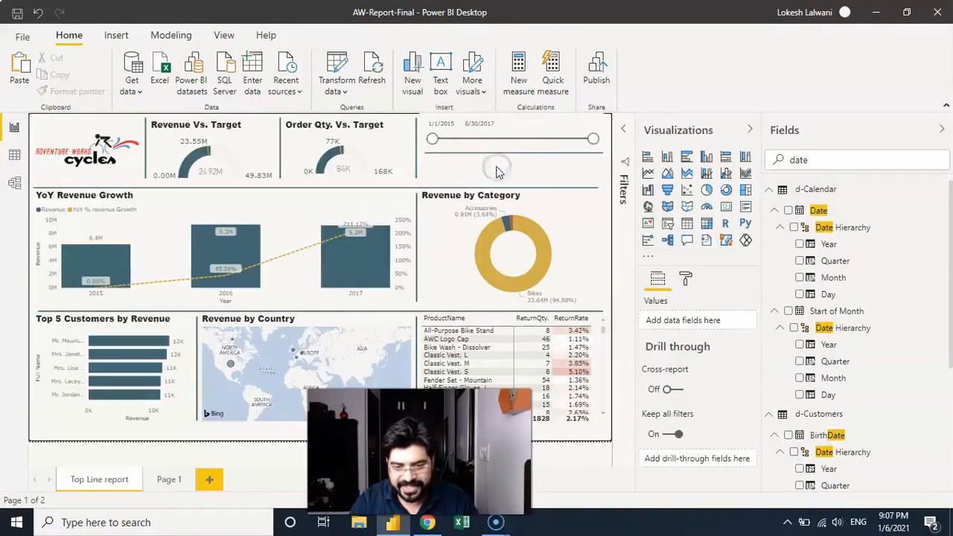
Step: Move the date slicer slightly lower and shift the divider line beneath it down to keep the two apart
click(518, 122)
drag(516, 125, 512, 151)
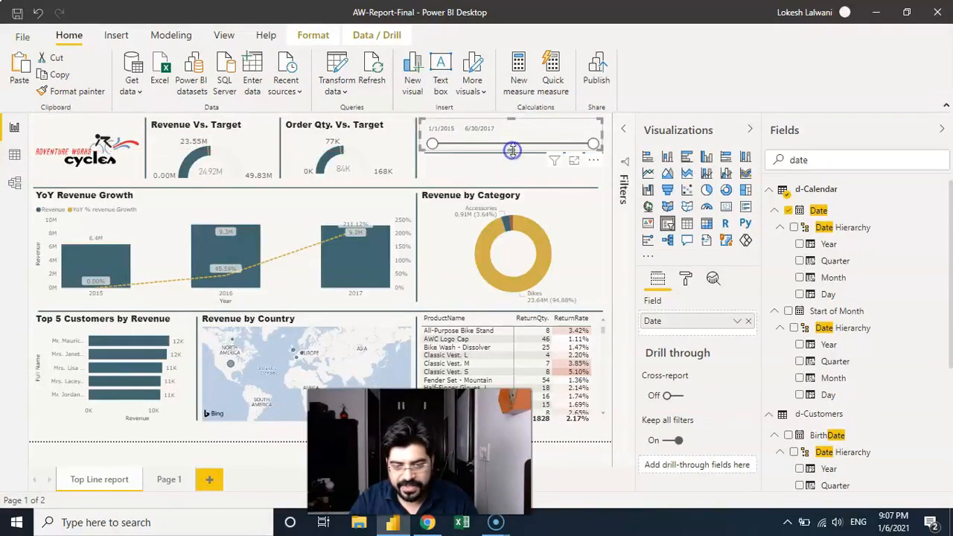
click(499, 160)
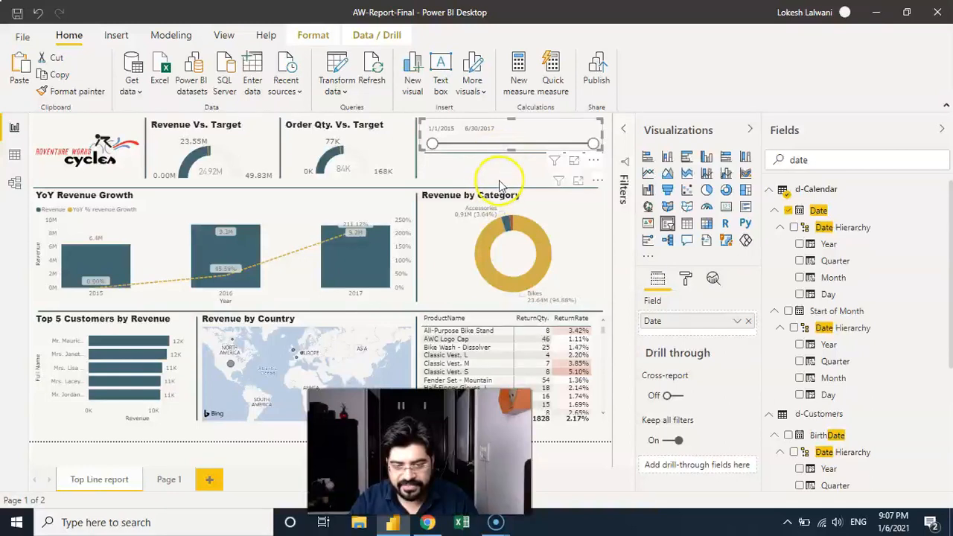
click(500, 177)
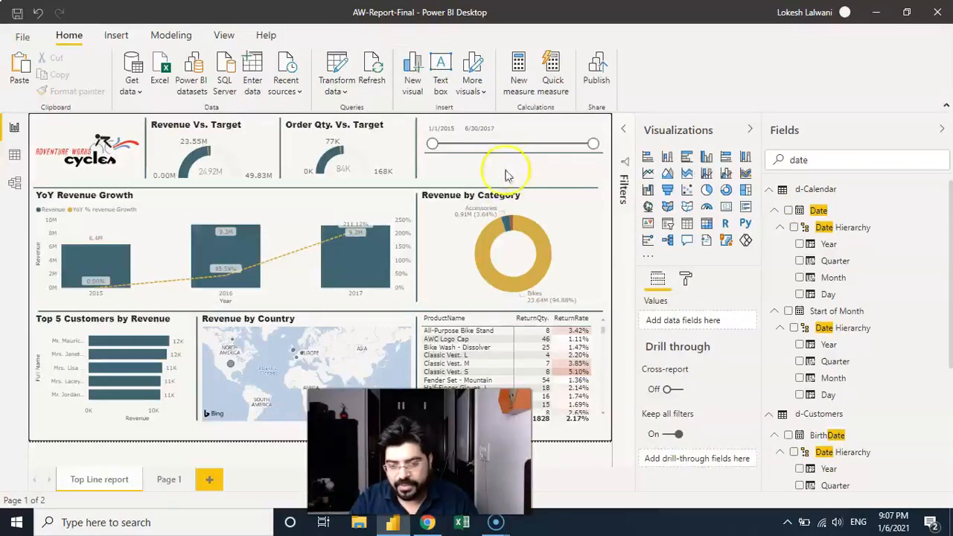
click(512, 153)
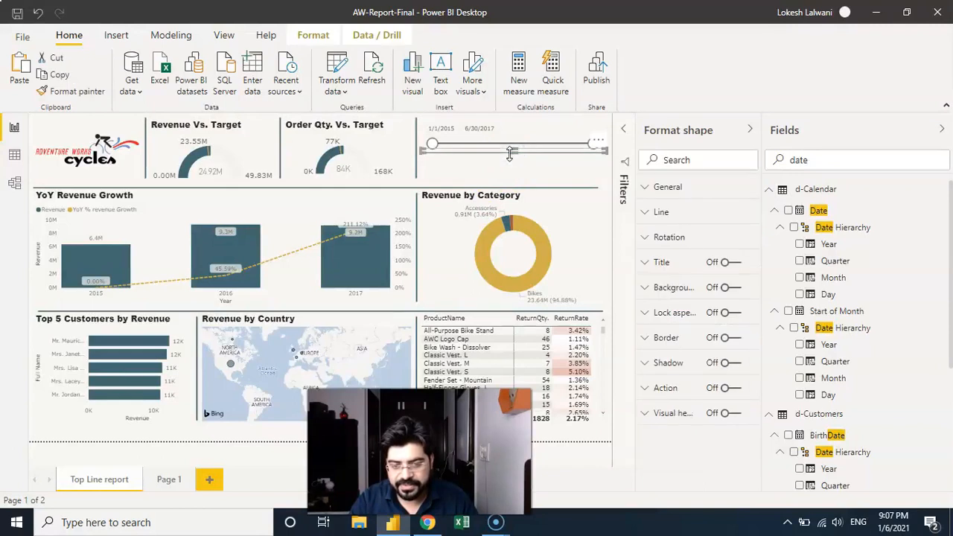
drag(505, 153, 506, 158)
click(510, 167)
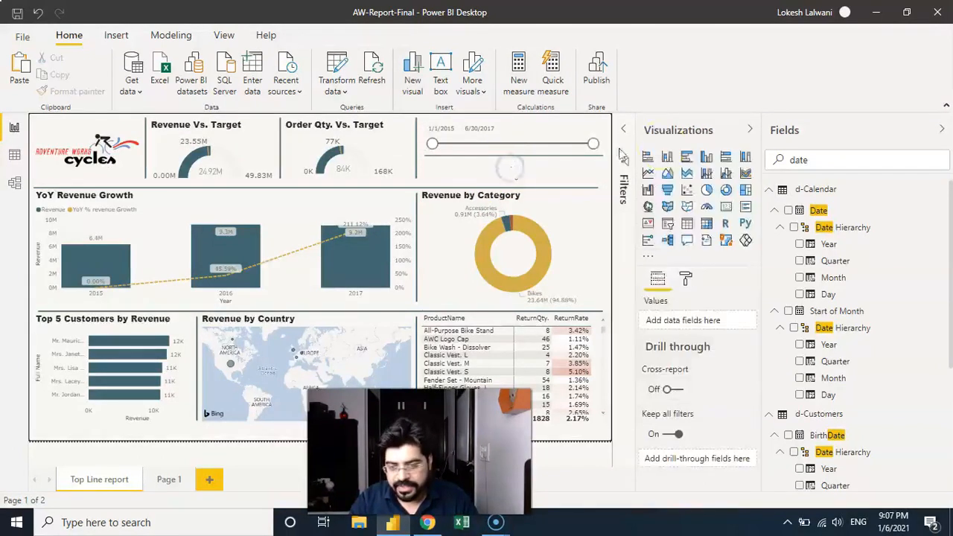
Step: Add a second slicer over the YoY Revenue Growth chart and assign it the Continent field from d-Territories
click(667, 223)
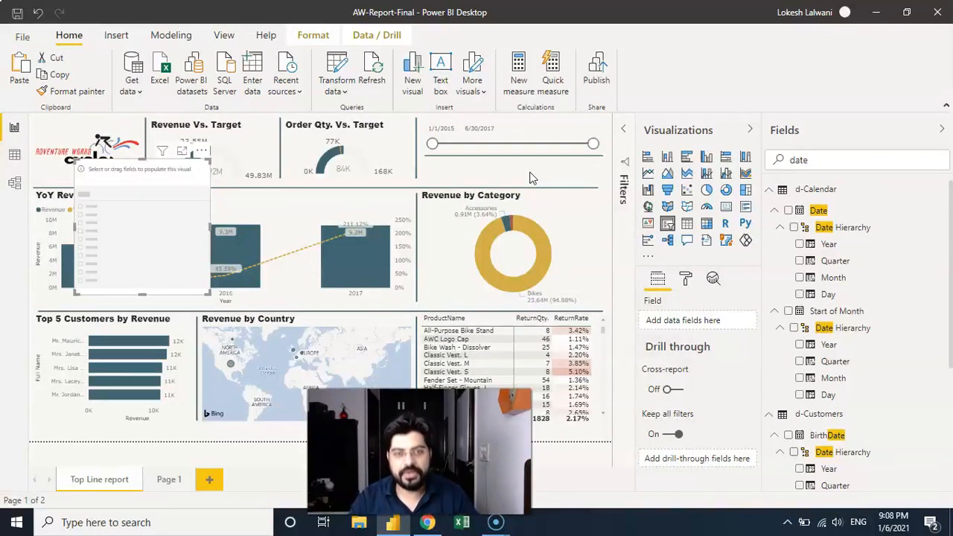
drag(167, 234, 376, 243)
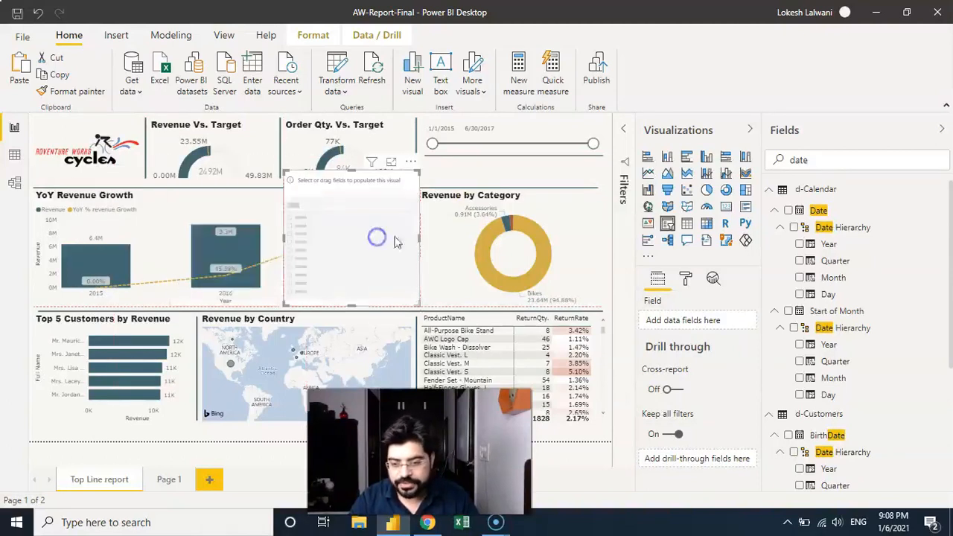
double_click(796, 165)
text(cont)
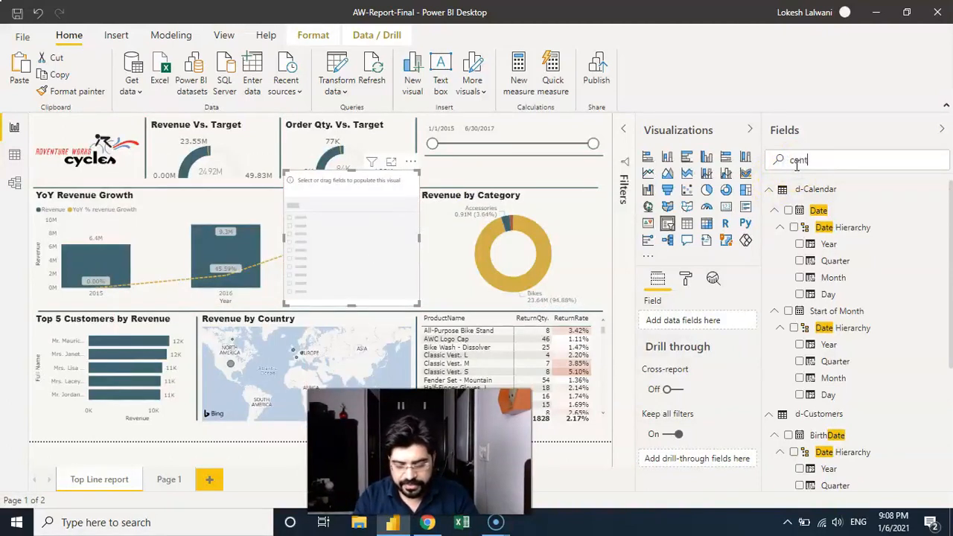
text(ine)
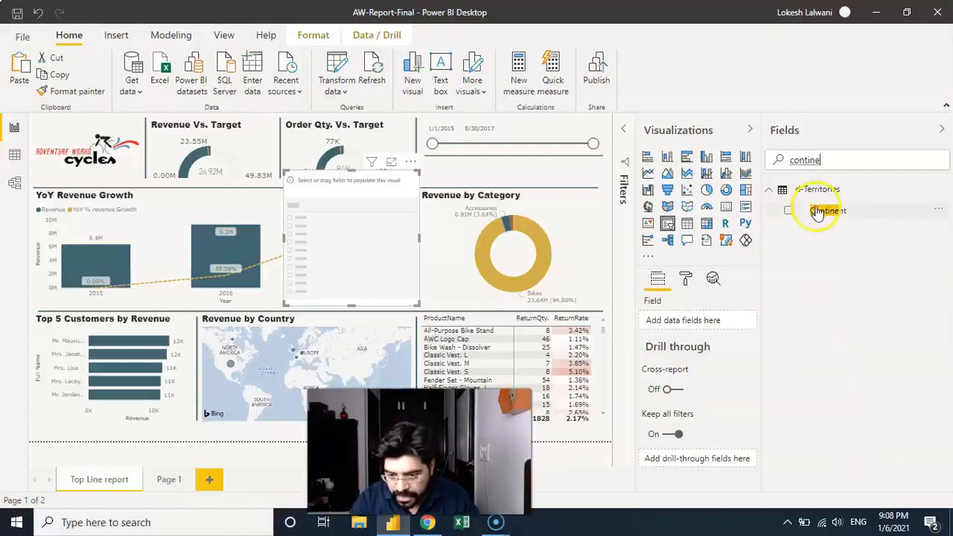
drag(817, 211, 688, 322)
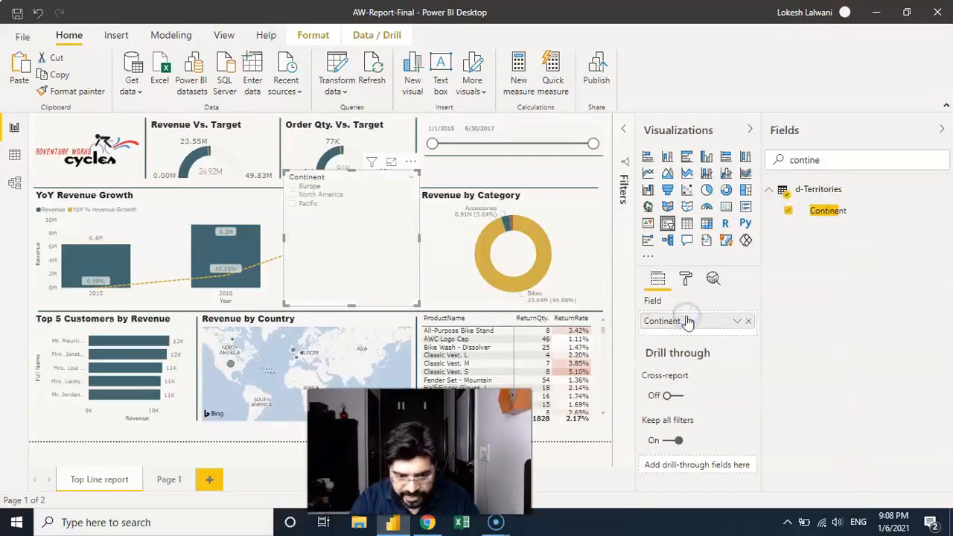
Step: Show the Continent slicer in focus mode and change its type to Dropdown
click(390, 163)
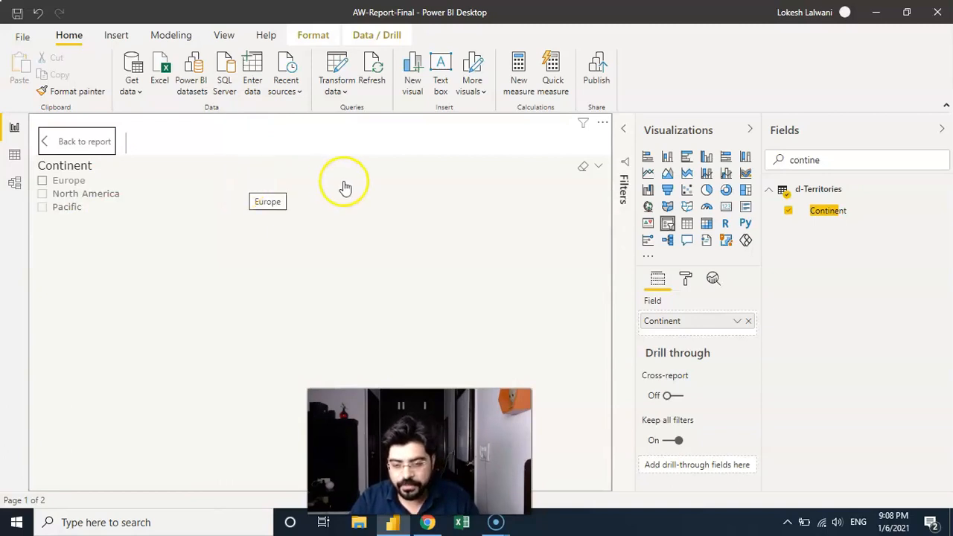
click(598, 168)
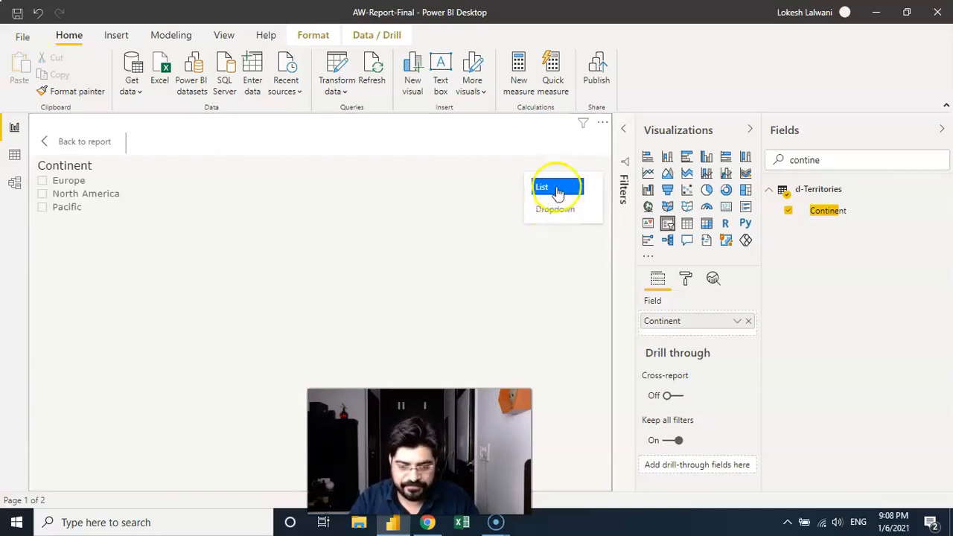
click(554, 209)
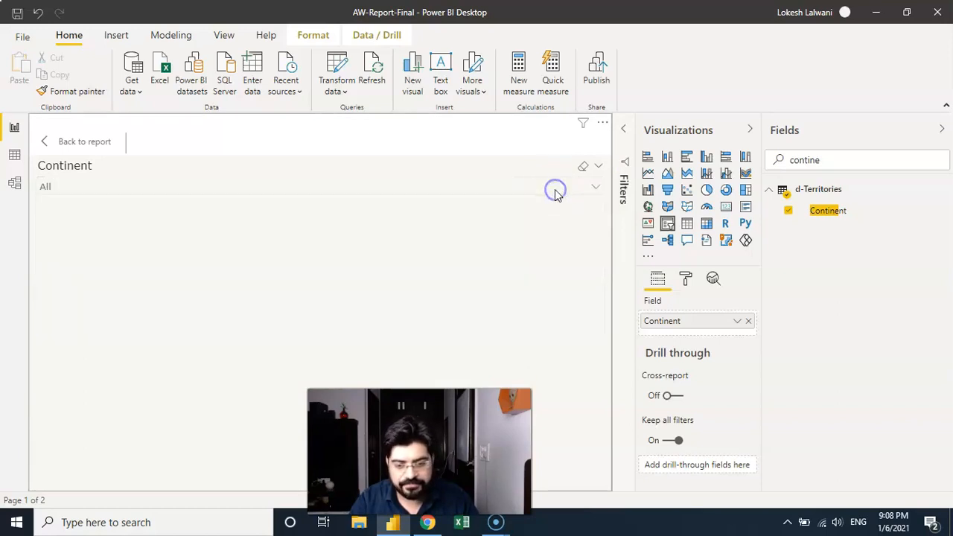
Step: Examine the Continent slicer's dropdown list and its additional options, including Search
click(602, 124)
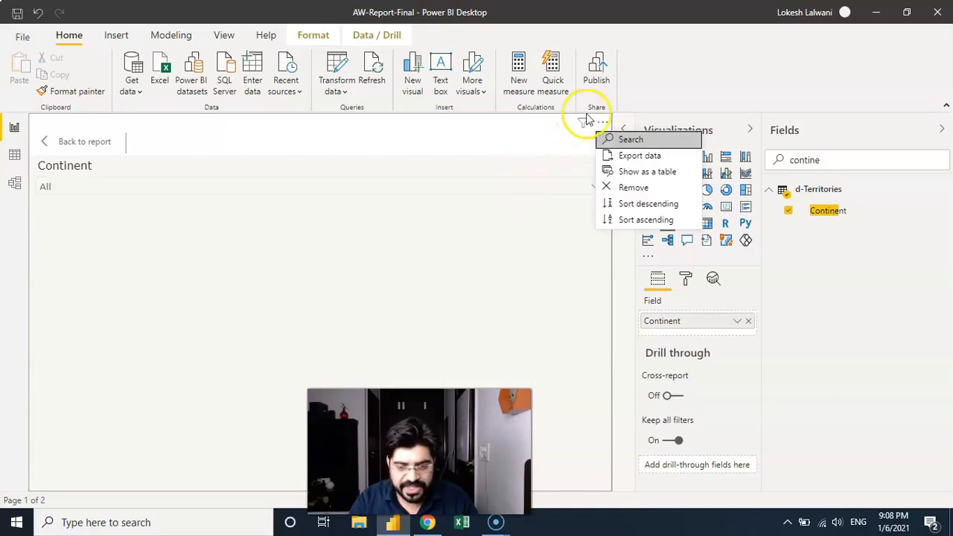
click(461, 185)
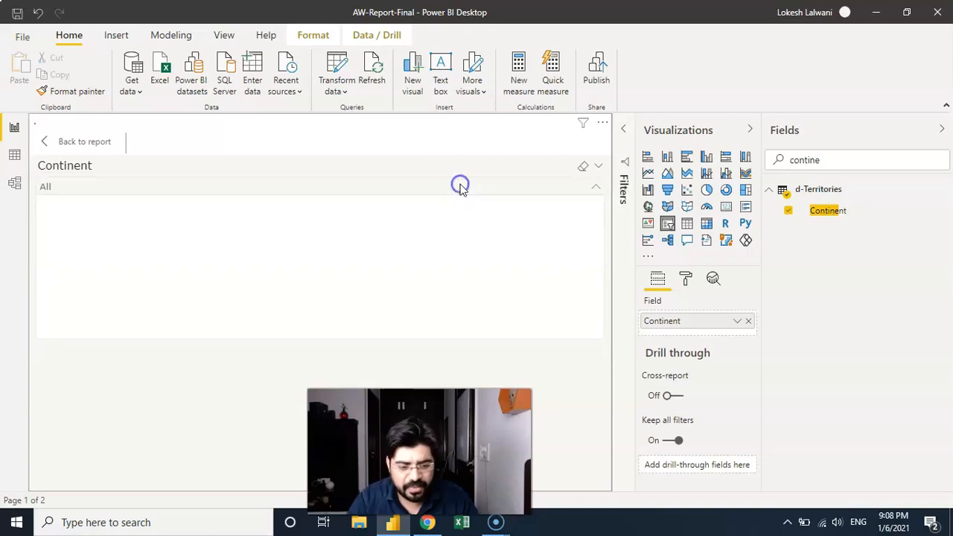
click(588, 188)
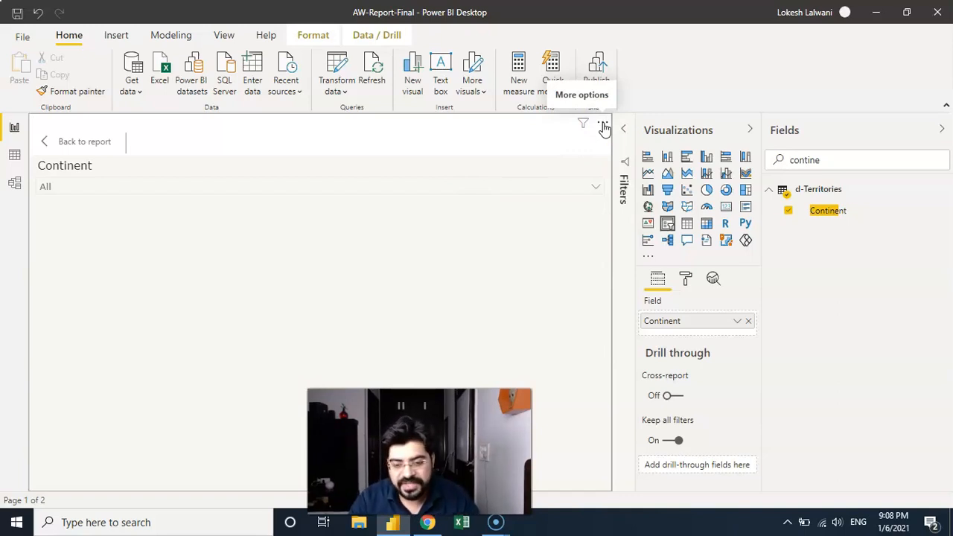
click(603, 126)
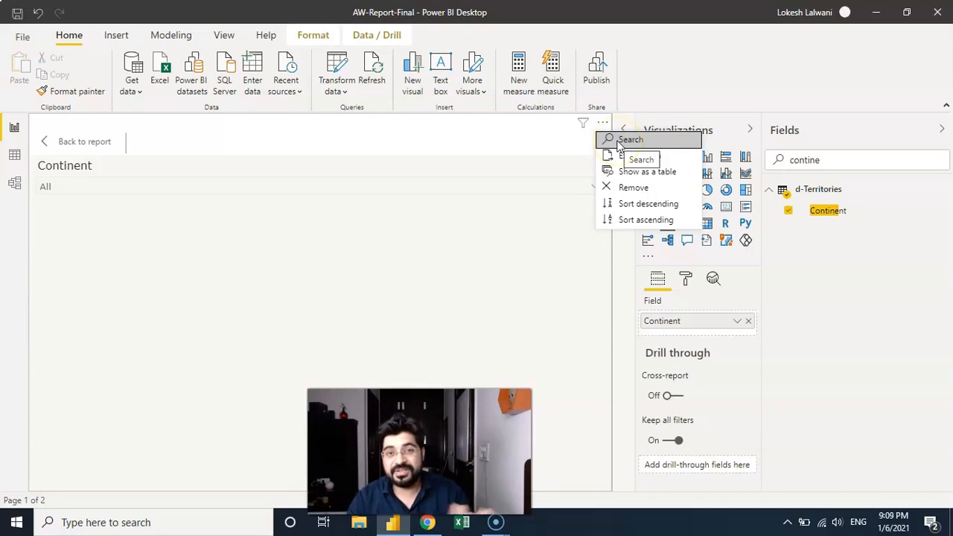
click(477, 160)
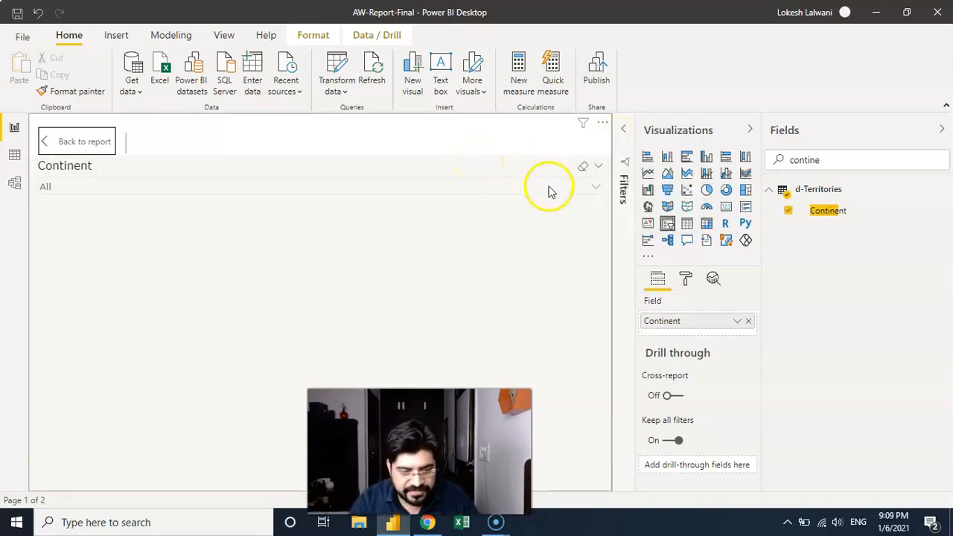
Step: Change the Continent slicer's type from Dropdown to List
click(597, 166)
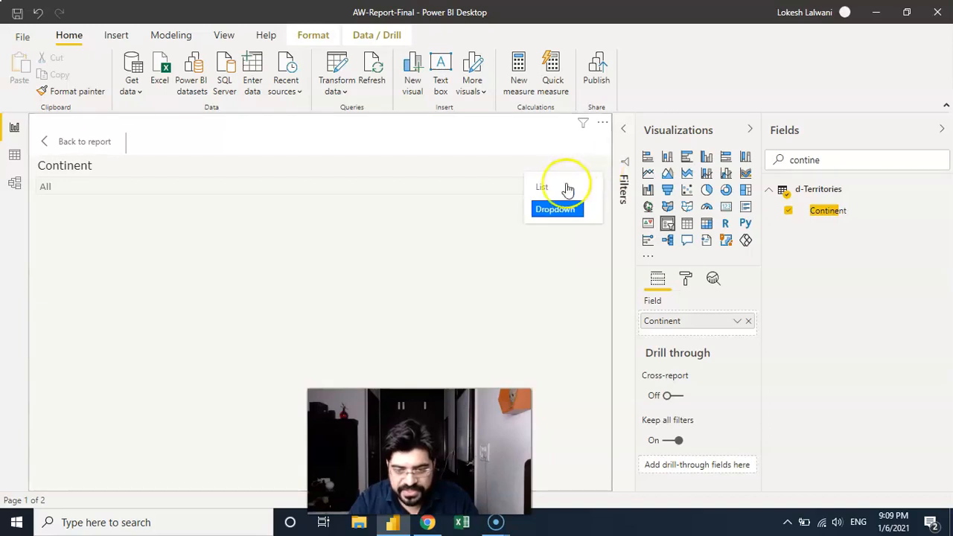
click(565, 187)
click(555, 239)
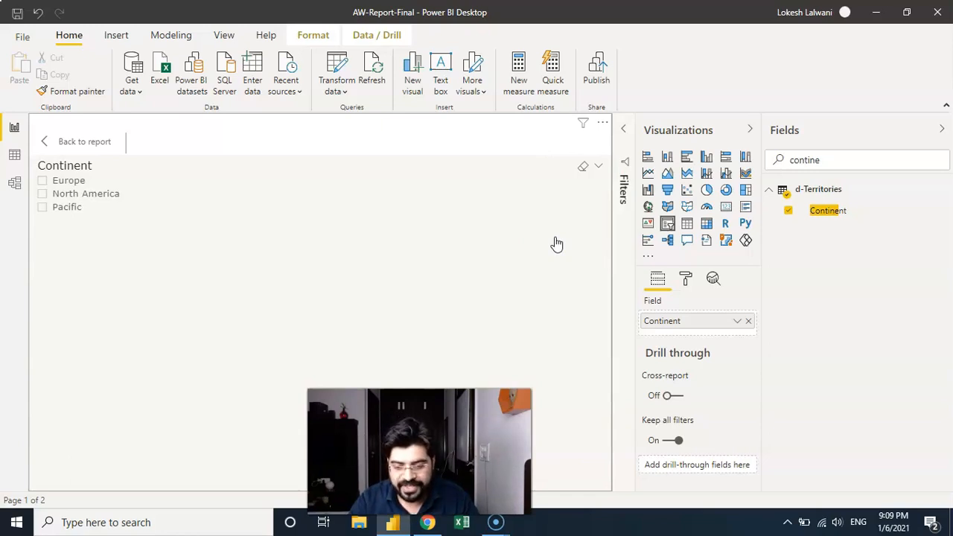
Step: Return to the report, move the Continent slicer beneath the date slicer's divider line and resize it to a wide, short strip above Revenue by Category
click(59, 144)
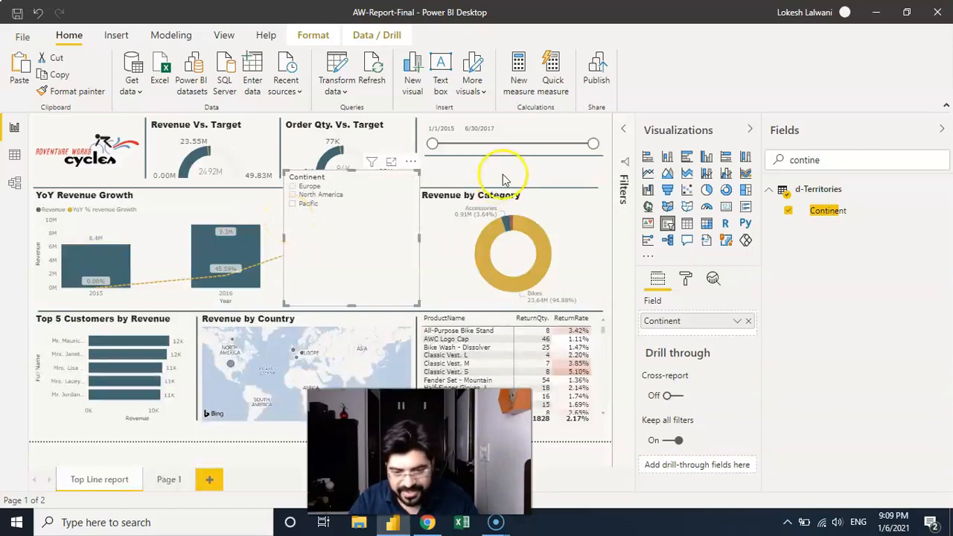
drag(350, 271, 487, 258)
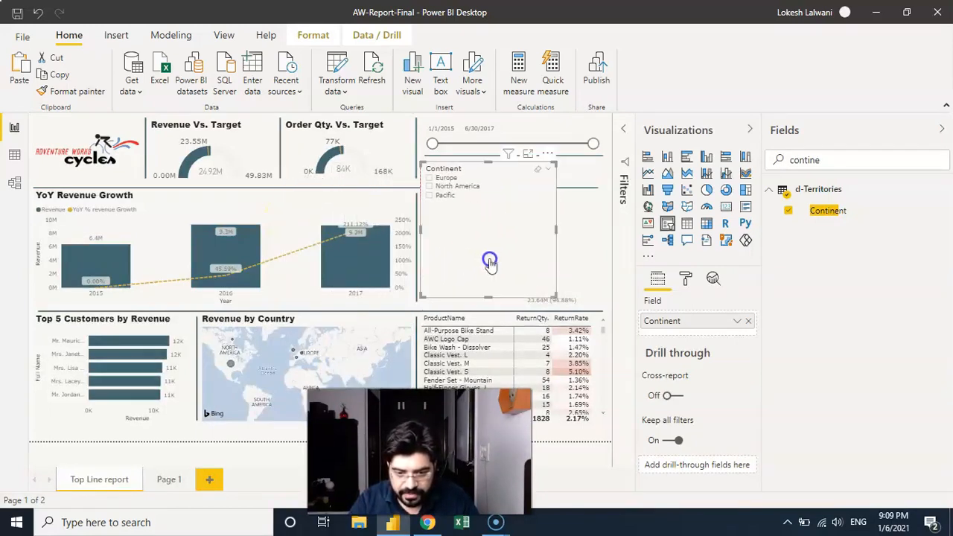
drag(566, 233, 604, 185)
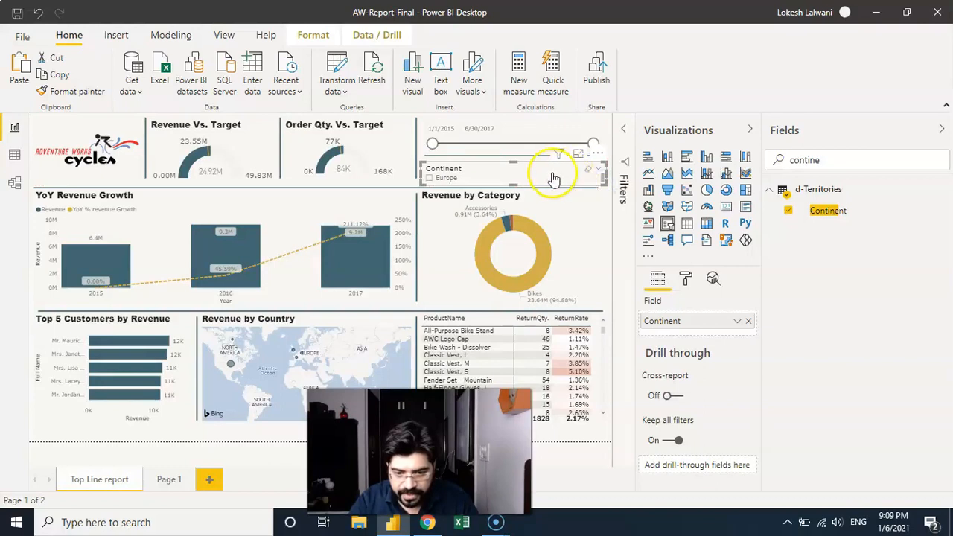
Step: Set the Continent slicer's orientation to Horizontal in its general formatting
click(688, 280)
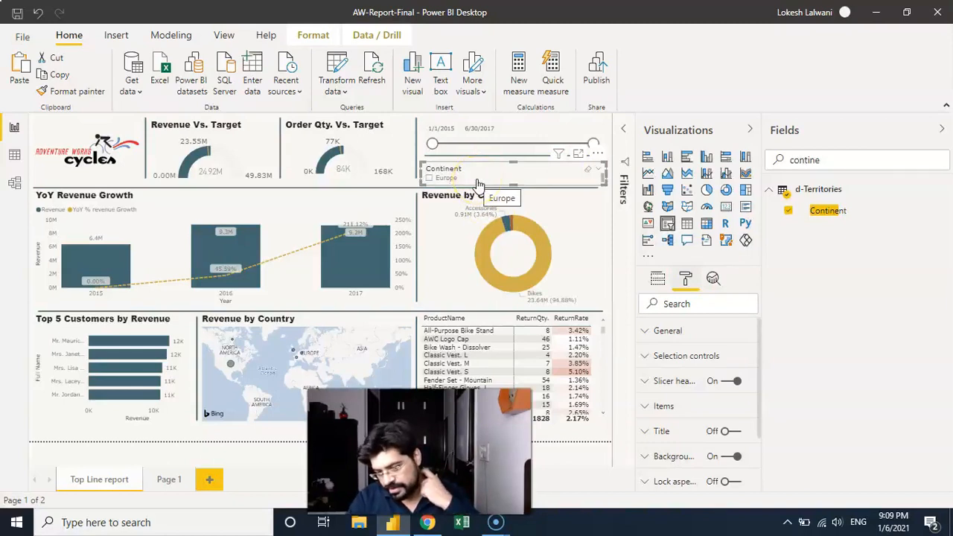
click(674, 331)
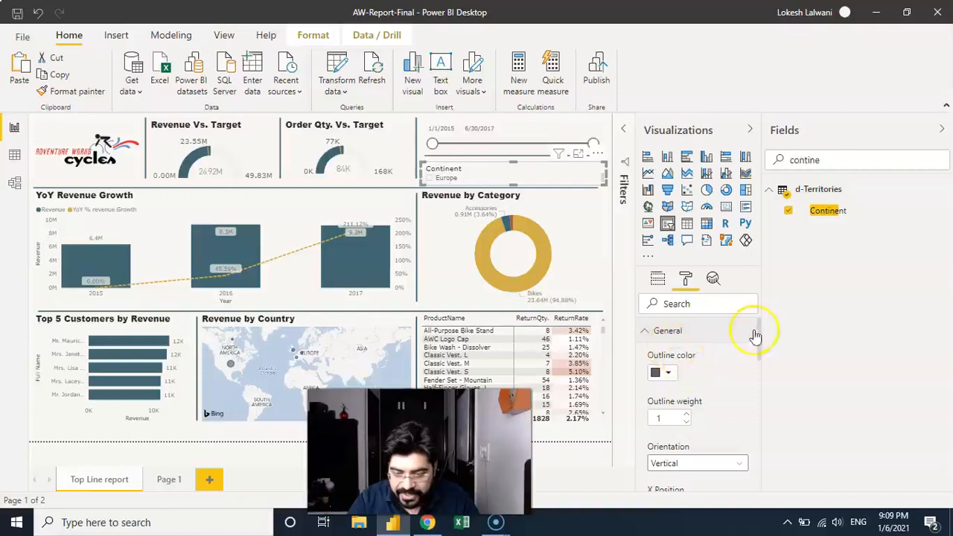
drag(761, 335, 761, 355)
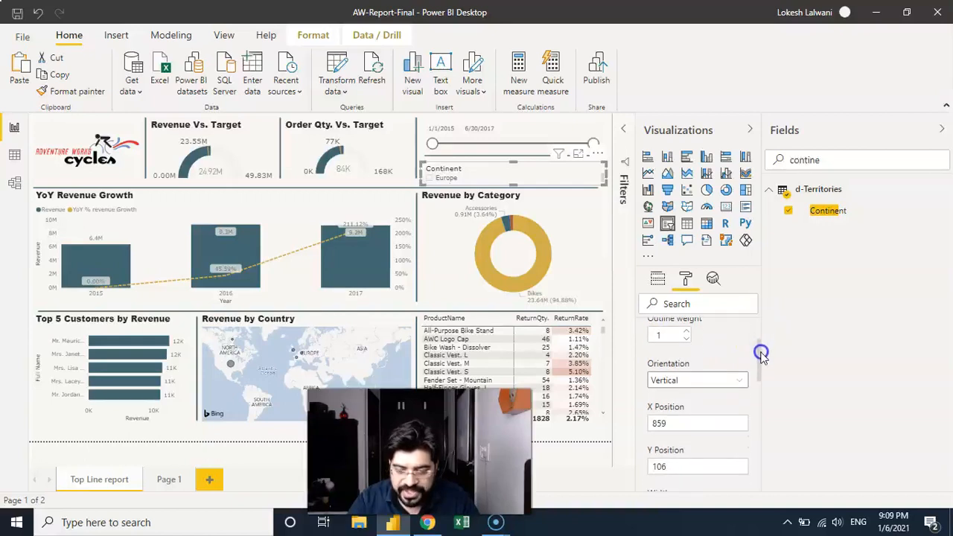
click(735, 382)
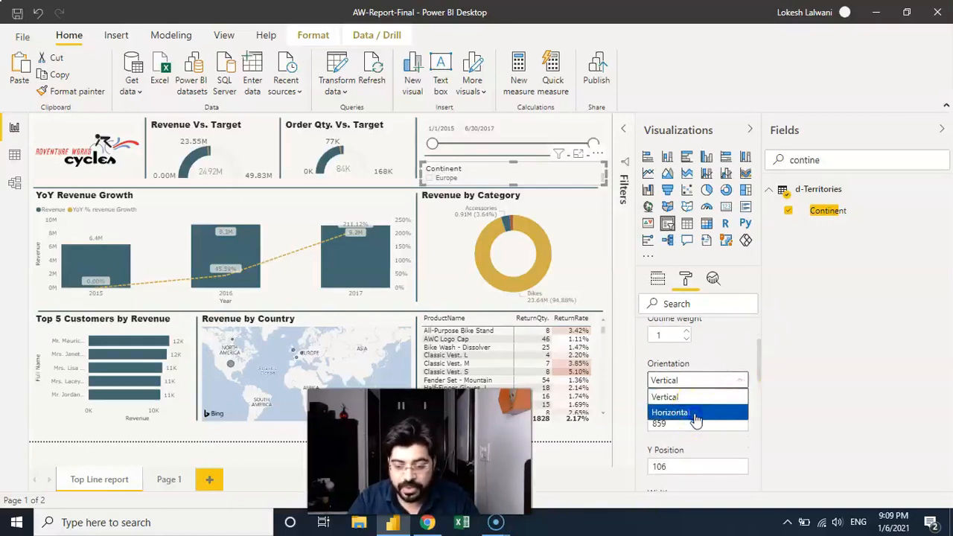
click(694, 413)
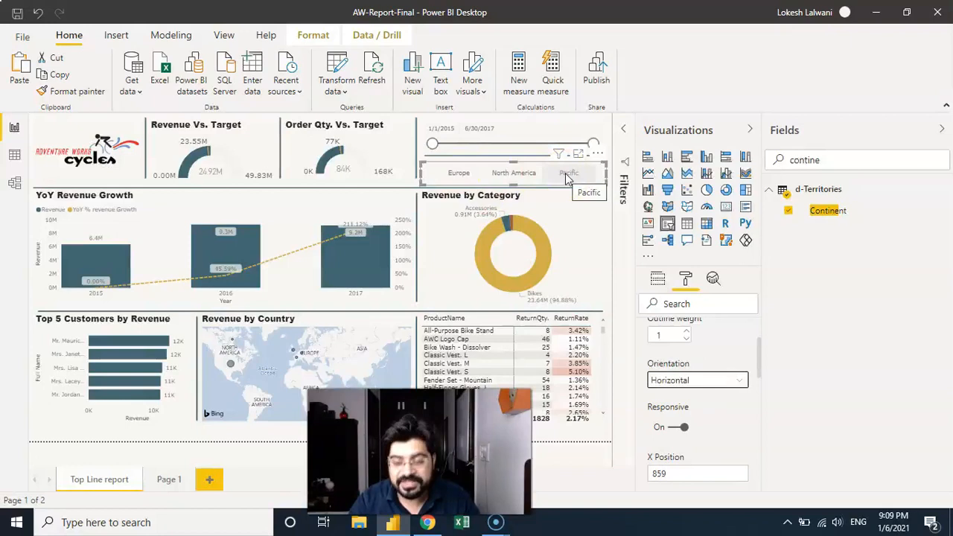
Step: Turn on the "Select all" option in the Continent slicer's selection controls
drag(759, 361, 759, 451)
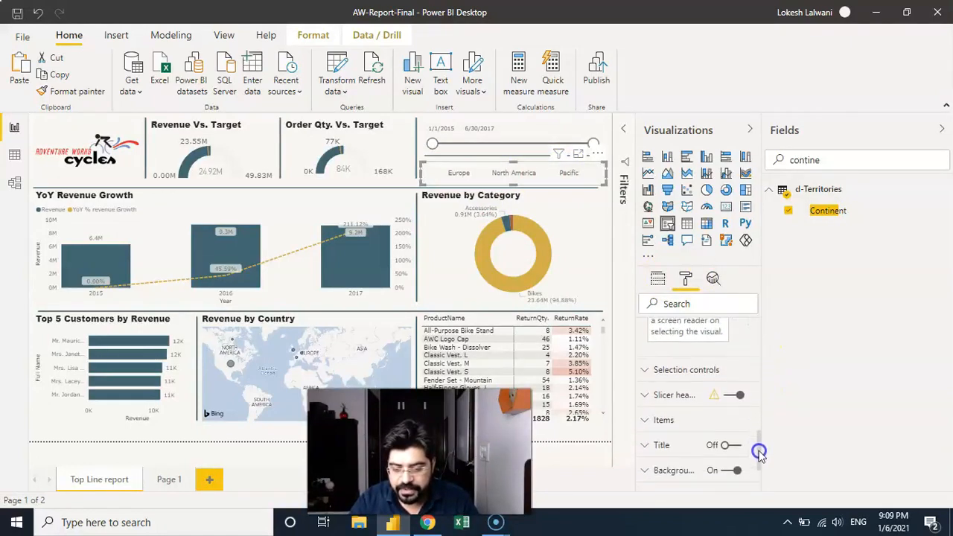
click(707, 364)
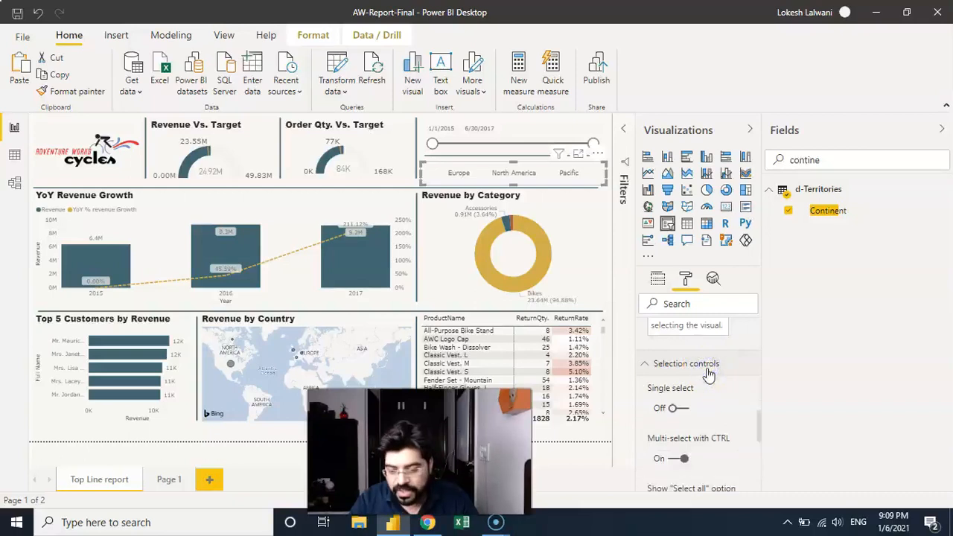
drag(759, 423, 759, 431)
click(678, 436)
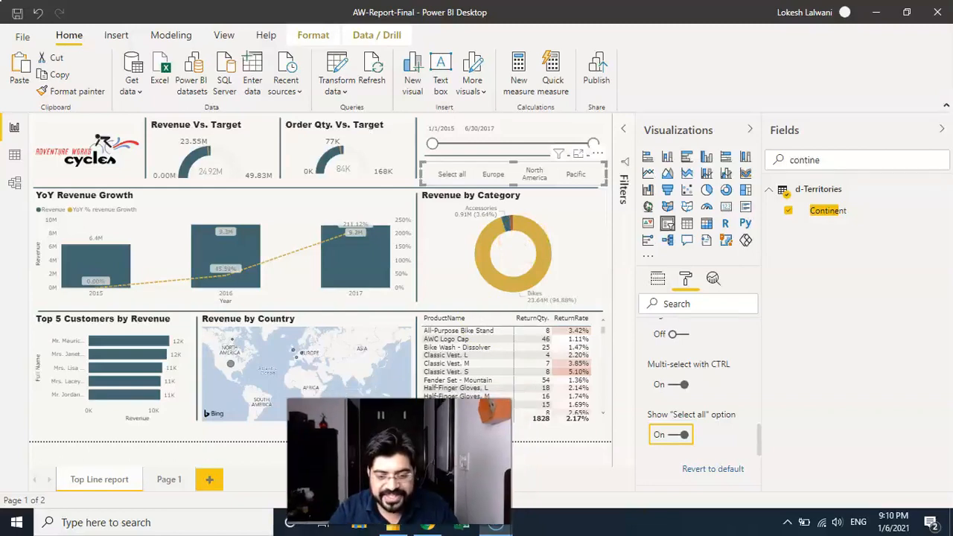
Step: Test the Continent slicer by filtering the report to Europe, and clear that selection again
click(493, 176)
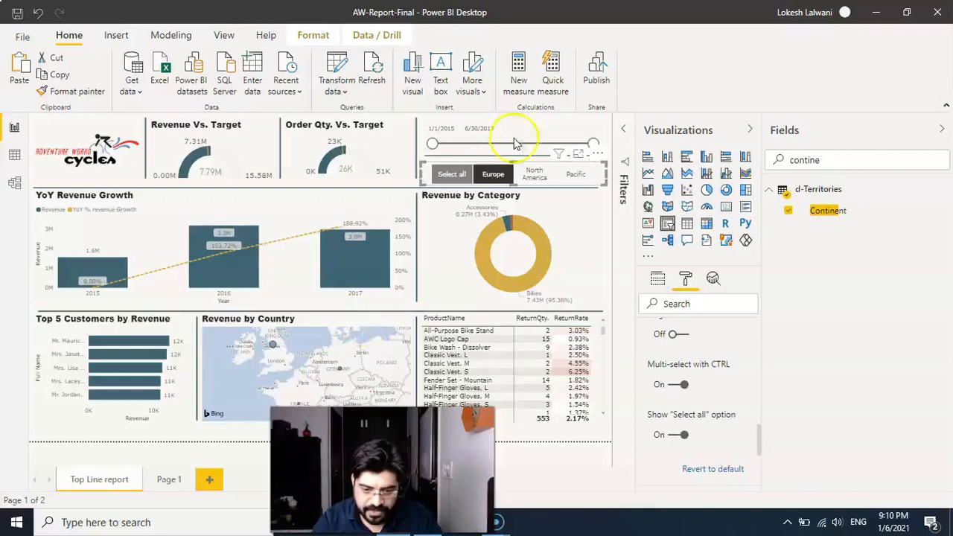
click(493, 173)
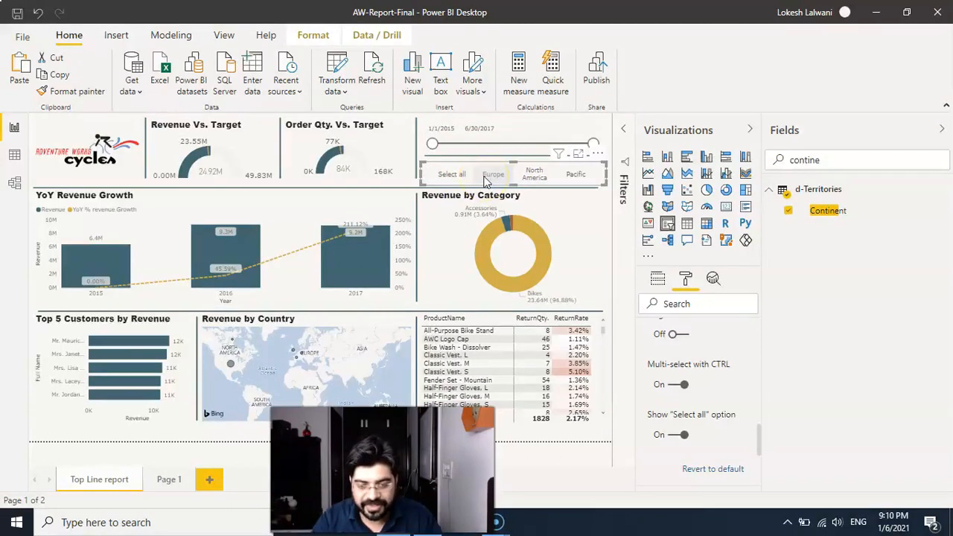
Step: Move the date slicer onto the YoY Revenue Growth chart, enlarge it to a height of 145 and show it in focus mode
click(554, 130)
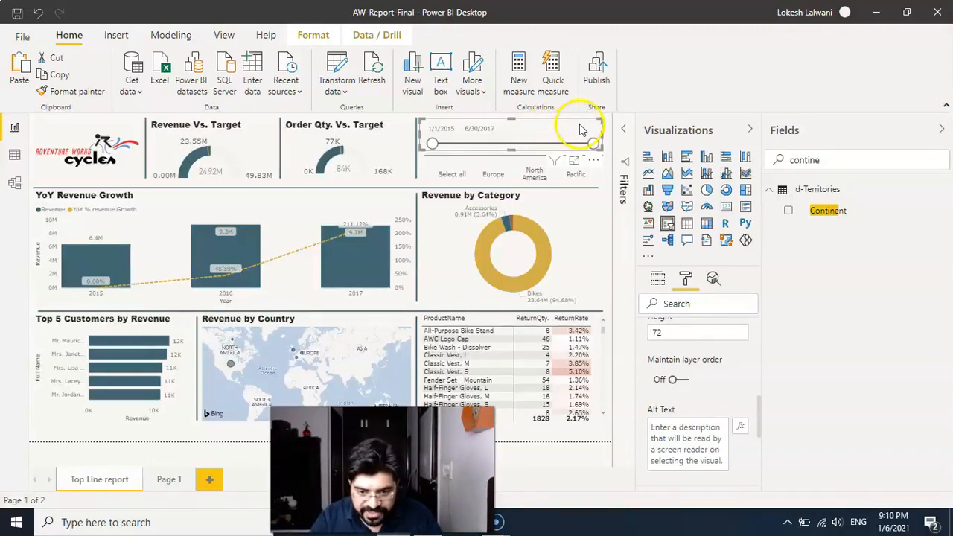
drag(580, 129, 330, 299)
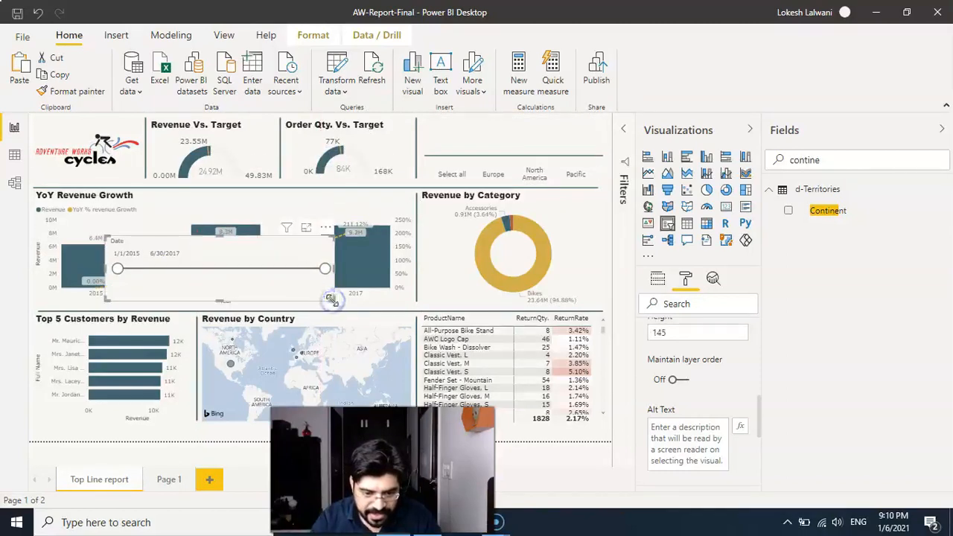
click(306, 230)
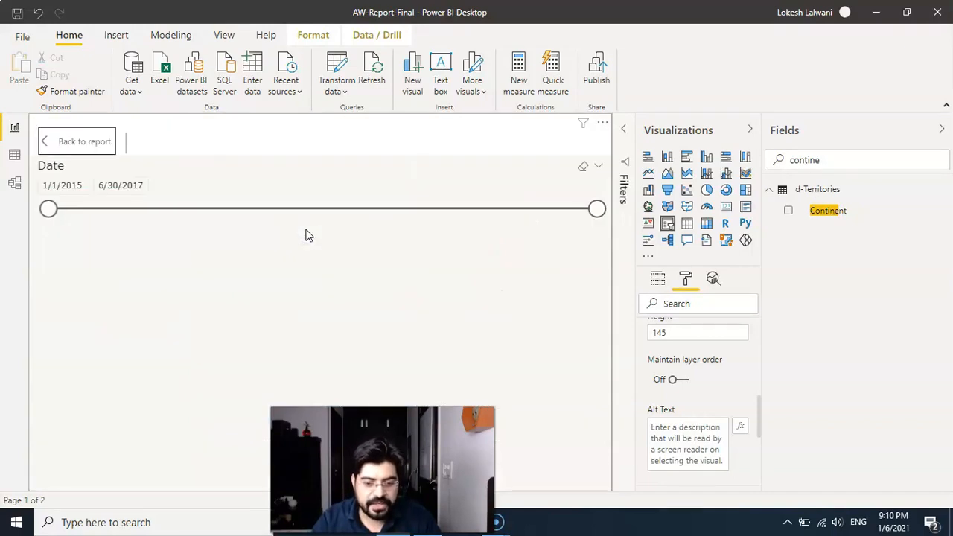
Step: Try the date slicer's Before, After, List and Relative Date types, and return it to Between
click(600, 167)
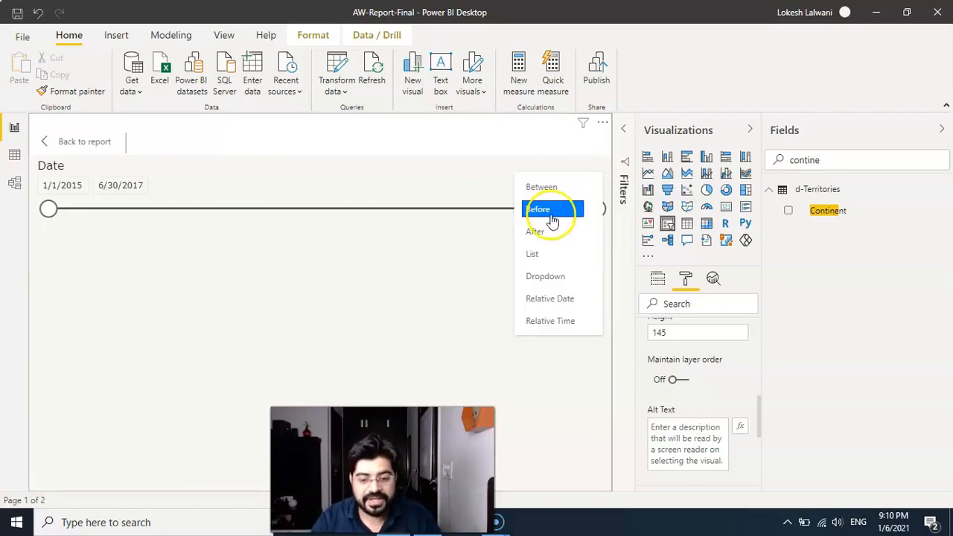
click(550, 212)
click(600, 167)
click(563, 231)
click(600, 167)
click(549, 254)
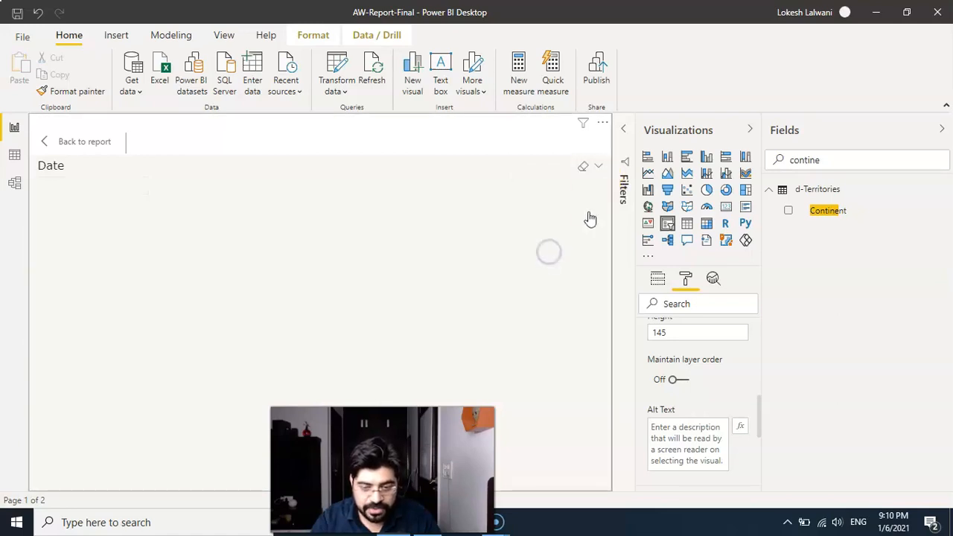
click(599, 167)
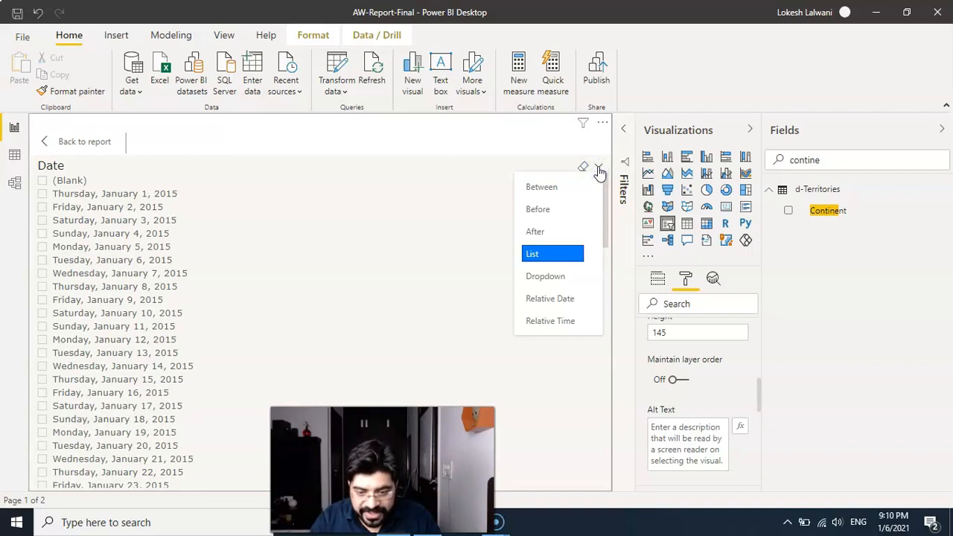
click(551, 299)
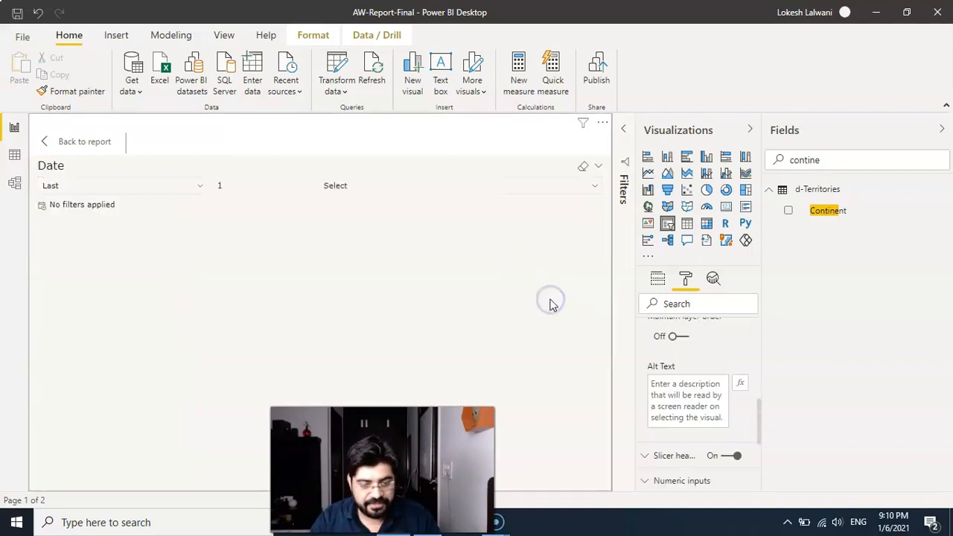
click(427, 292)
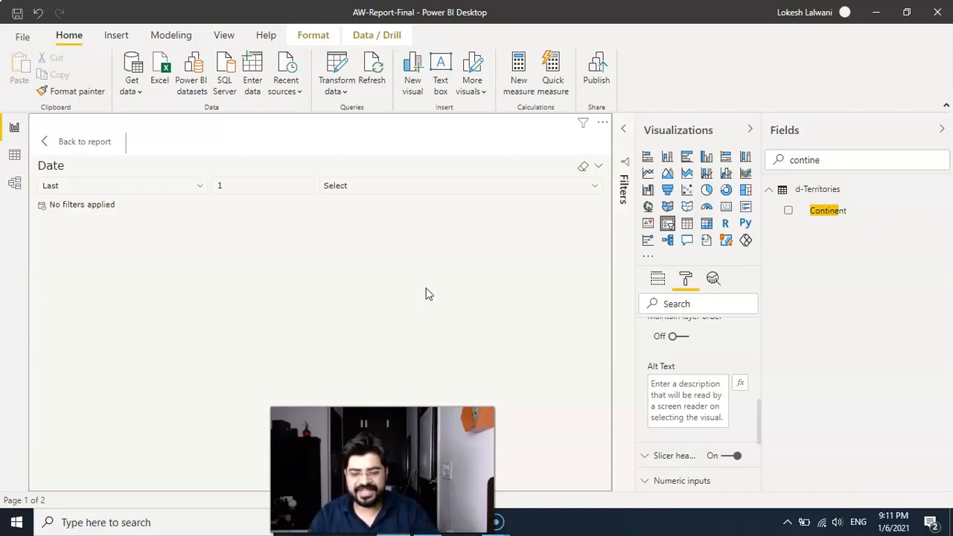
click(600, 166)
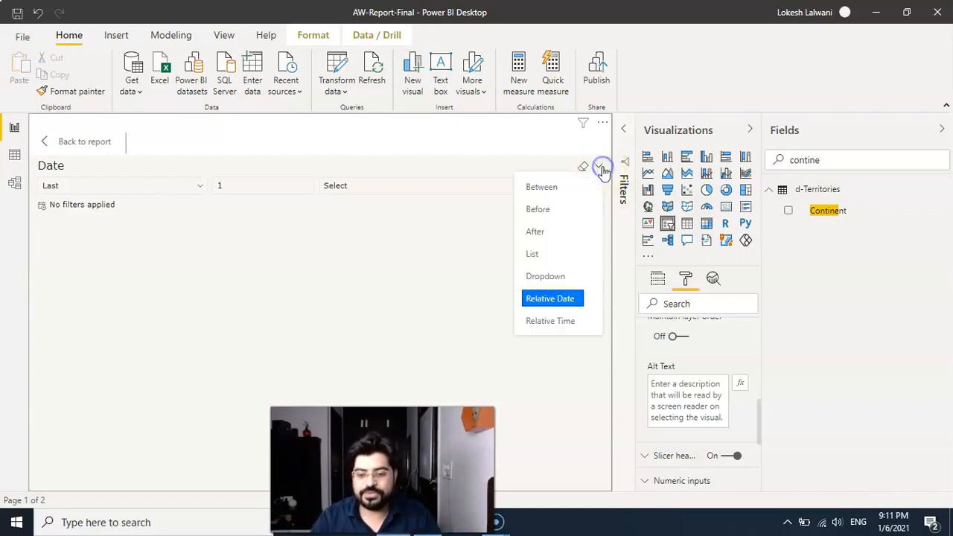
click(569, 192)
Step: Return to the report, move the date slicer back above the Continent slicer and resize it to fit there with a height of 75
click(98, 144)
drag(150, 281, 429, 147)
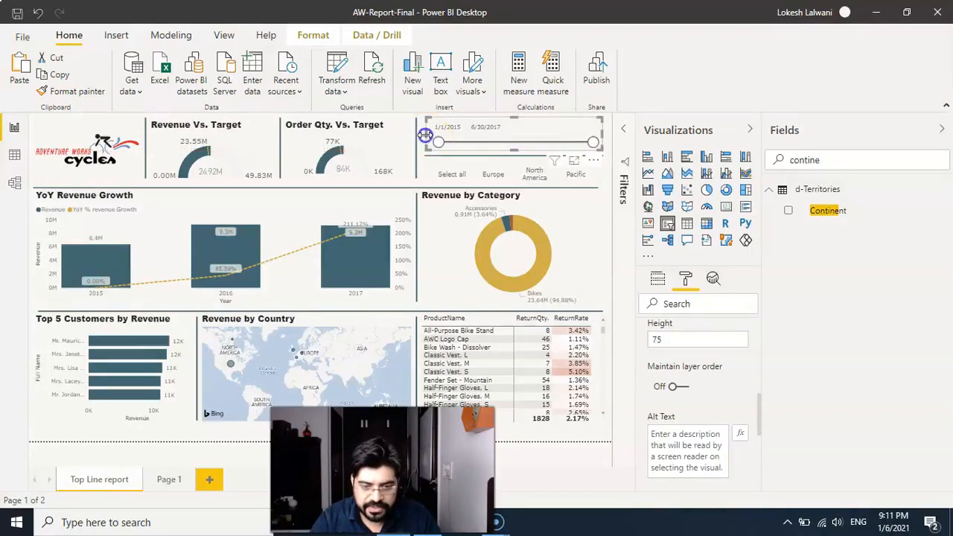
drag(423, 139, 421, 140)
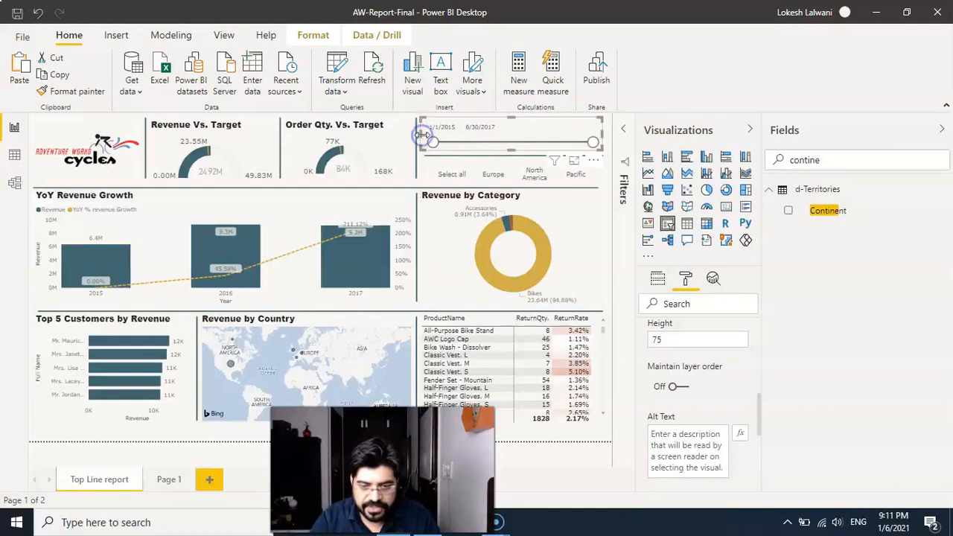
click(608, 132)
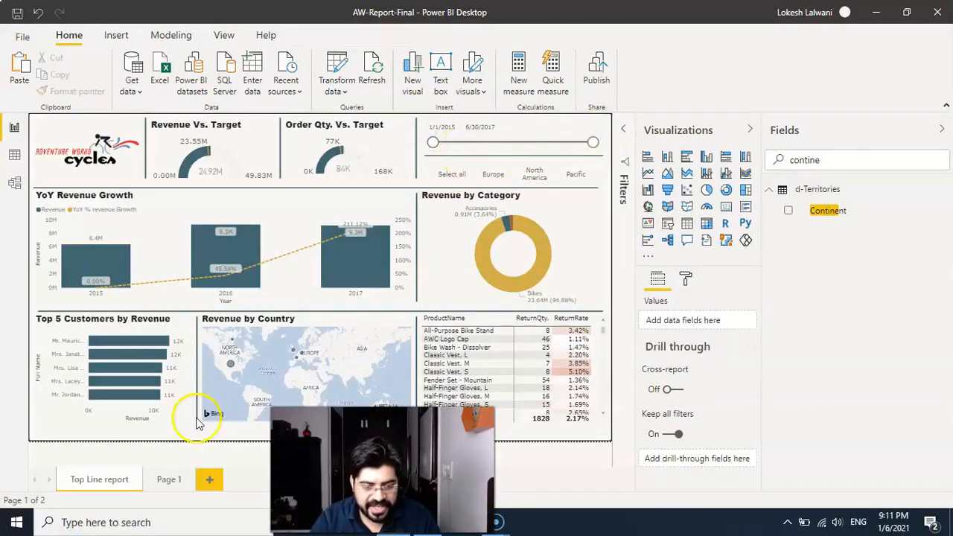